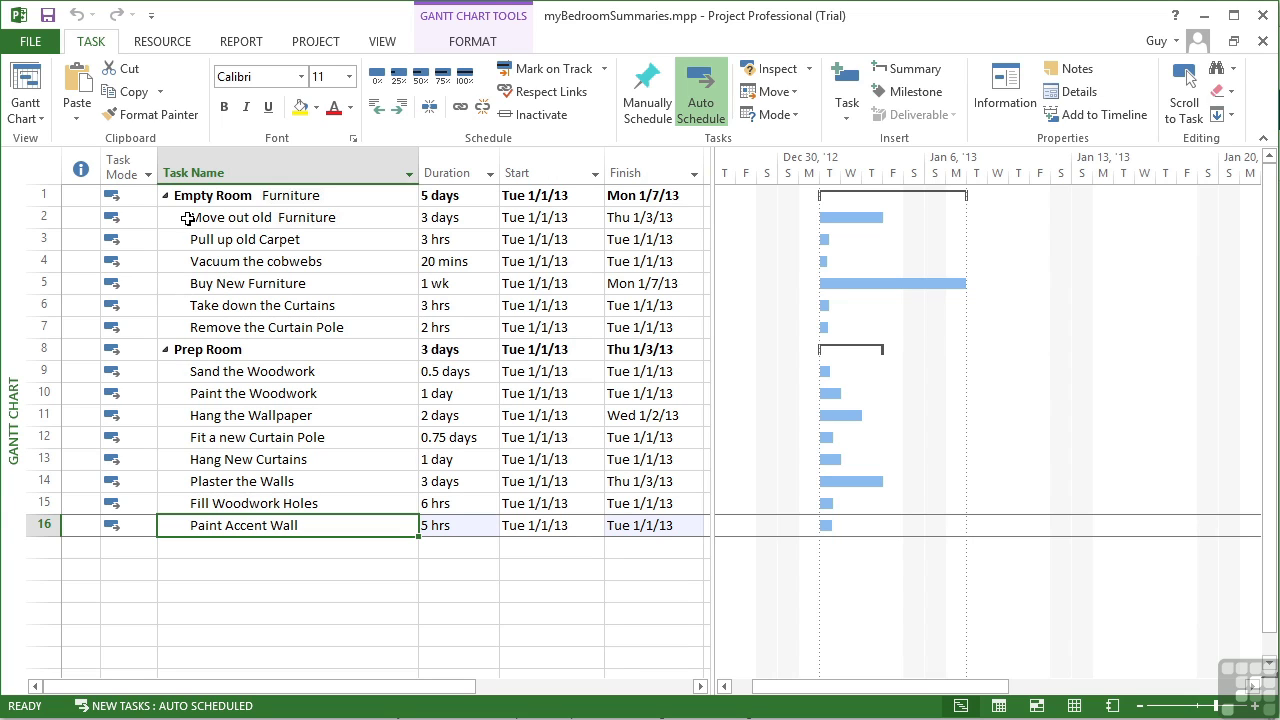
Drag Buy New Furniture to the top of Empty Room and Vacuum the cobwebs to its bottom.
{"action": "left_click", "coordinate": [45, 287]}
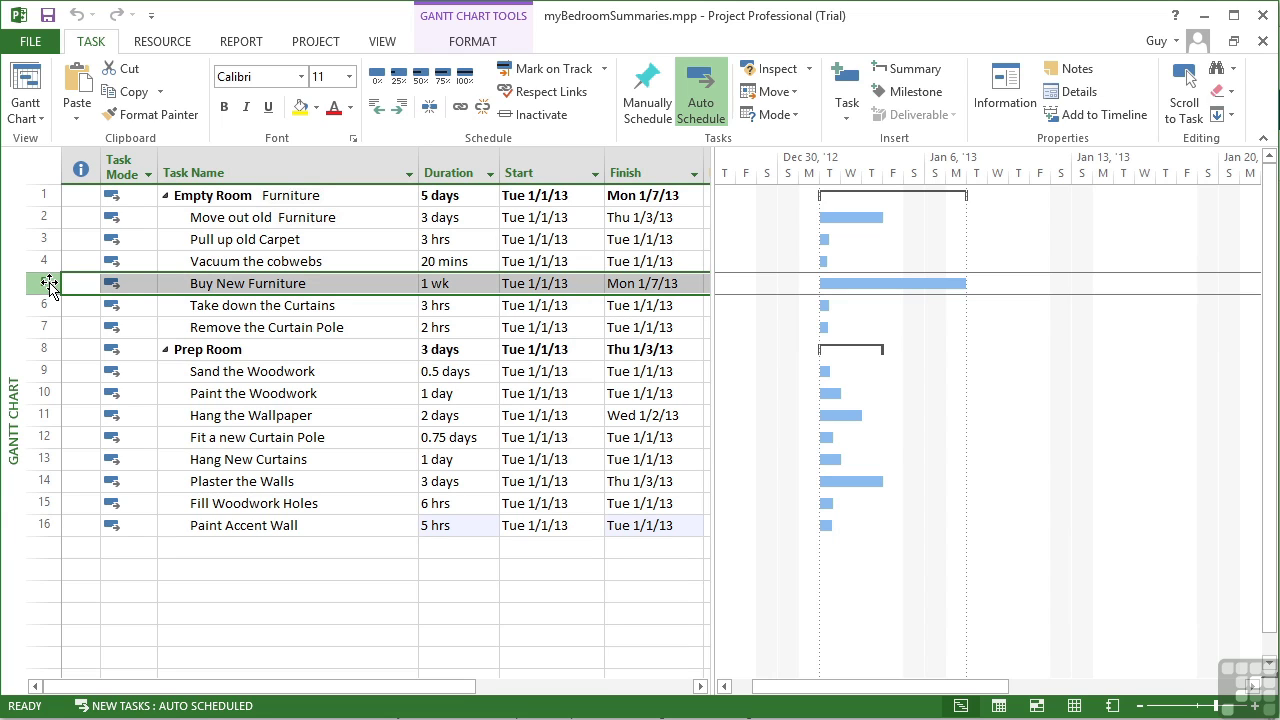
{"action": "left_click_drag", "start_coordinate": [48, 282], "coordinate": [66, 213]}
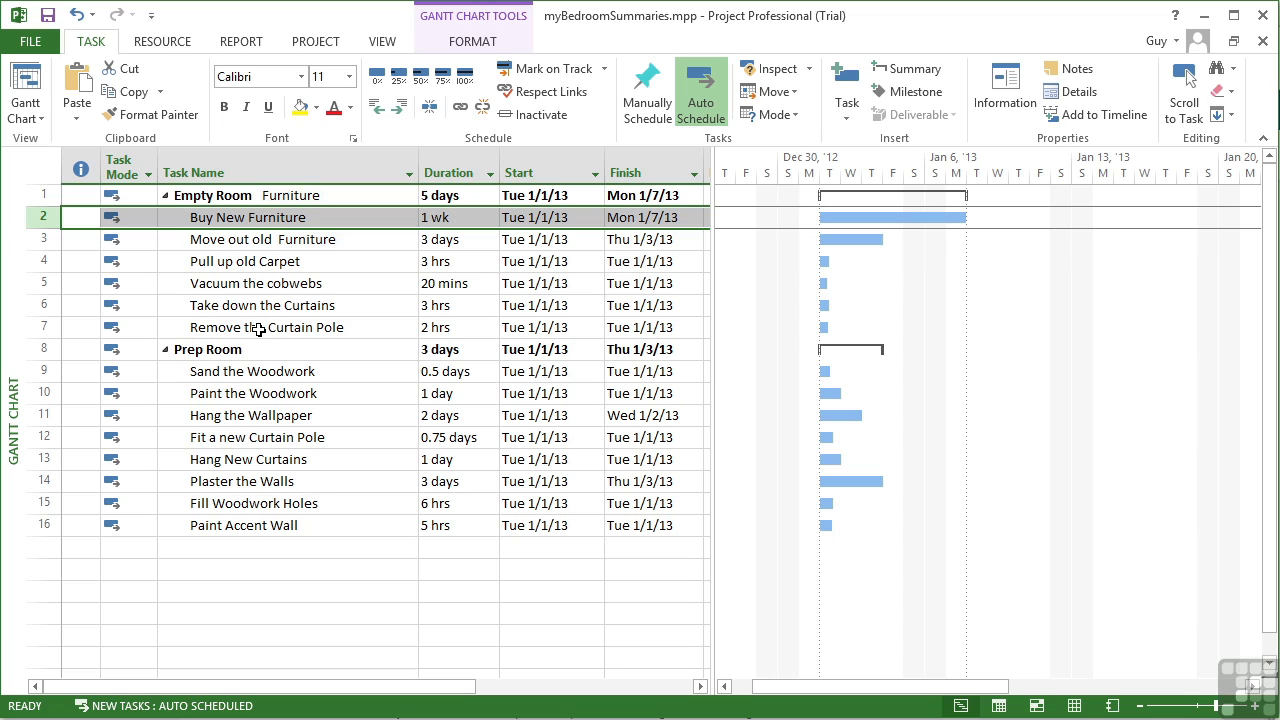
{"action": "left_click", "coordinate": [43, 283]}
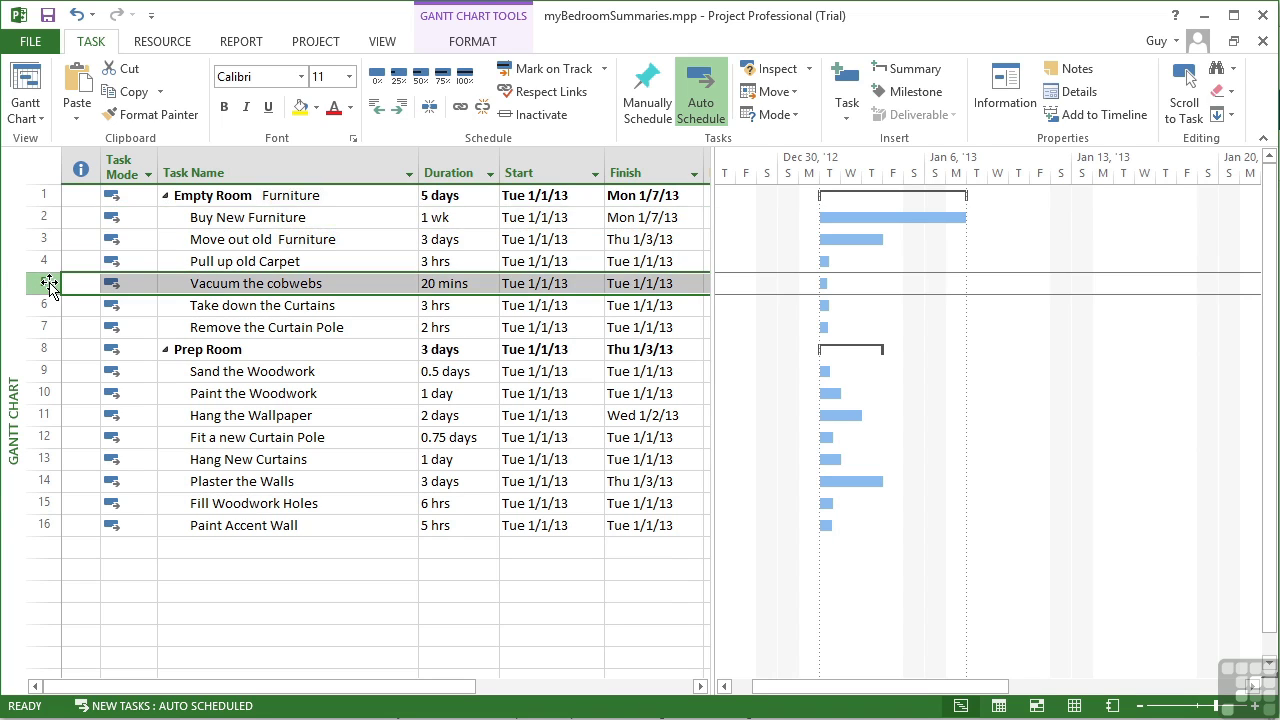
{"action": "left_click_drag", "start_coordinate": [49, 283], "coordinate": [52, 323]}
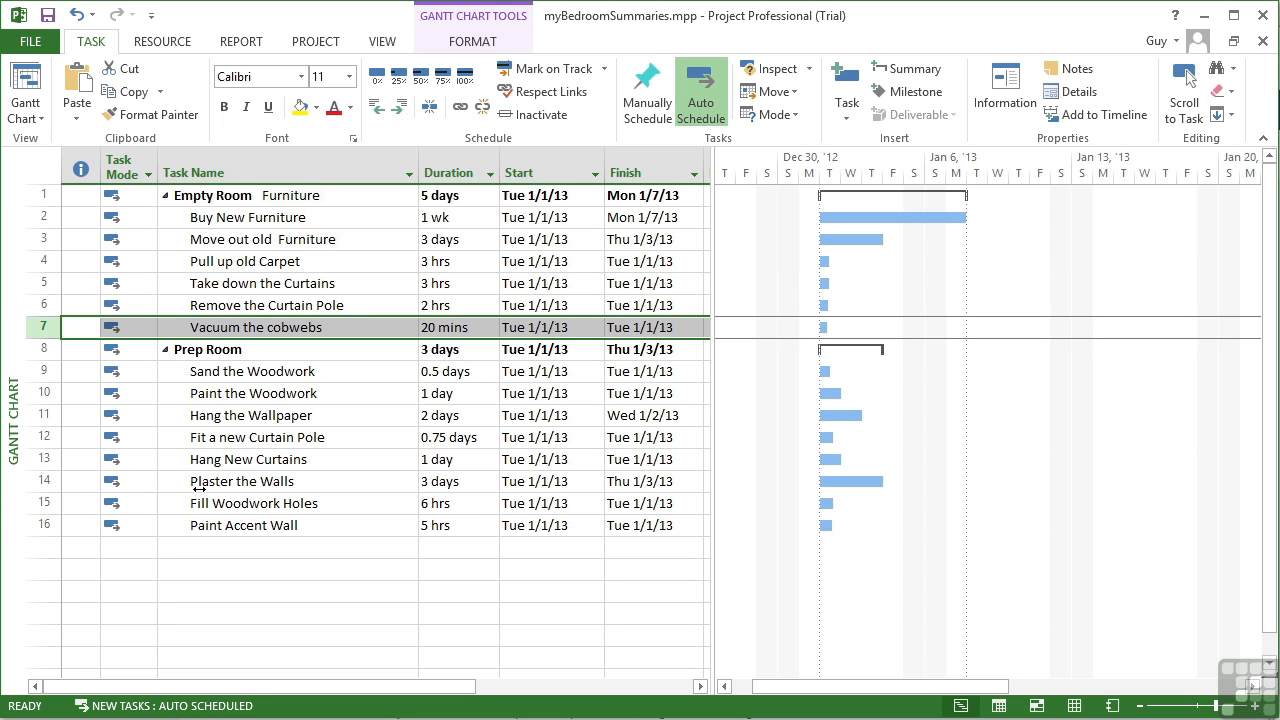
Move Plaster the Walls and Fill Woodwork Holes together to the top of Prep Room.
{"action": "left_click", "coordinate": [44, 482]}
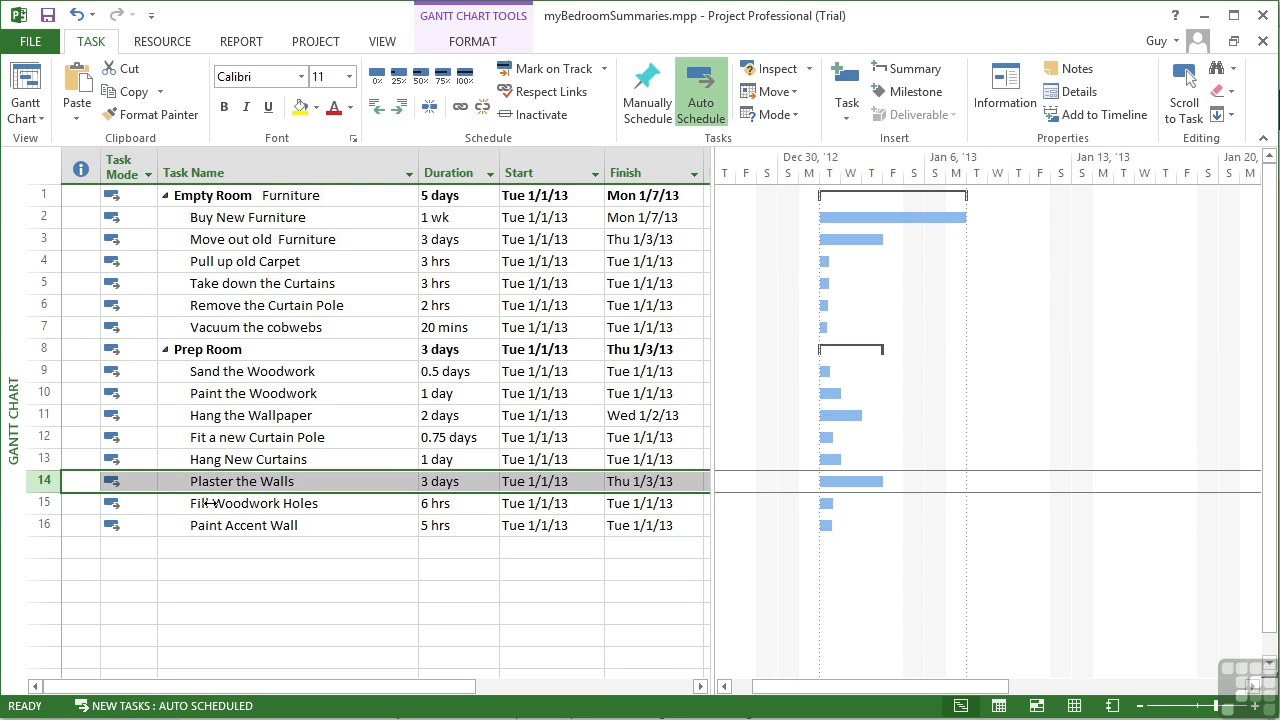
{"action": "left_click", "coordinate": [40, 503]}
{"action": "left_click", "coordinate": [40, 481], "text": "shift"}
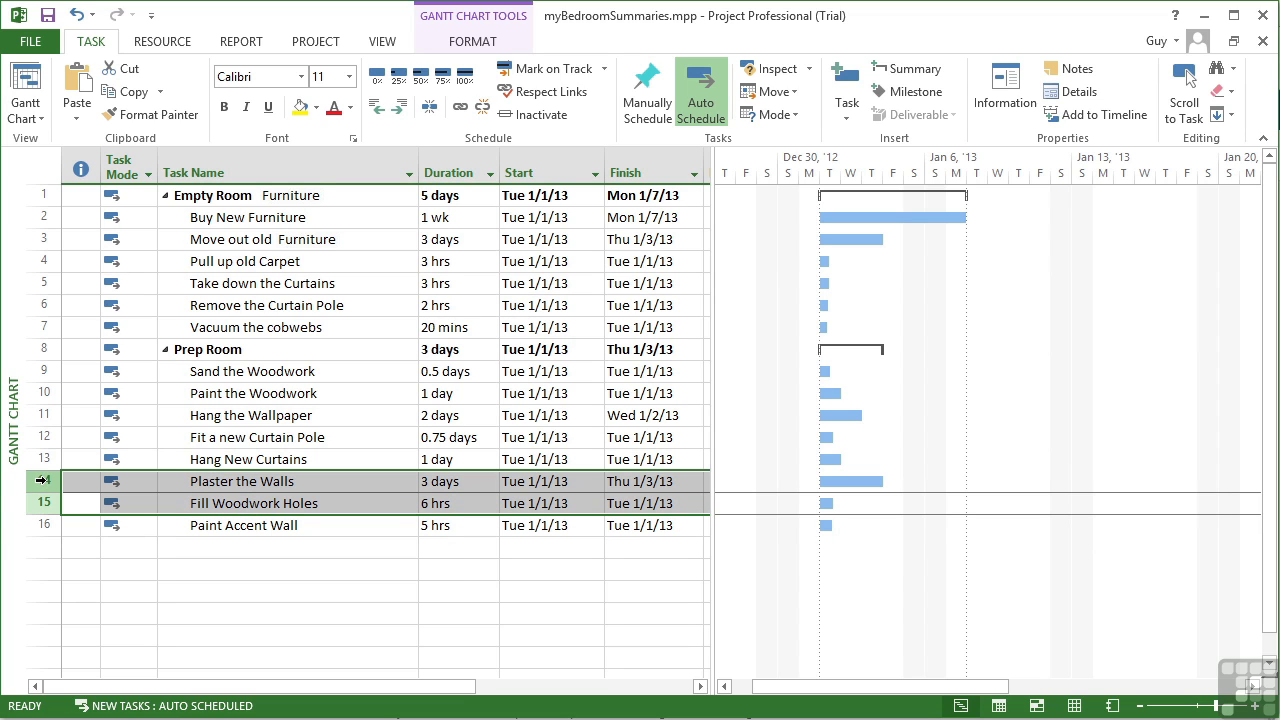
{"action": "left_click_drag", "start_coordinate": [46, 482], "coordinate": [58, 366]}
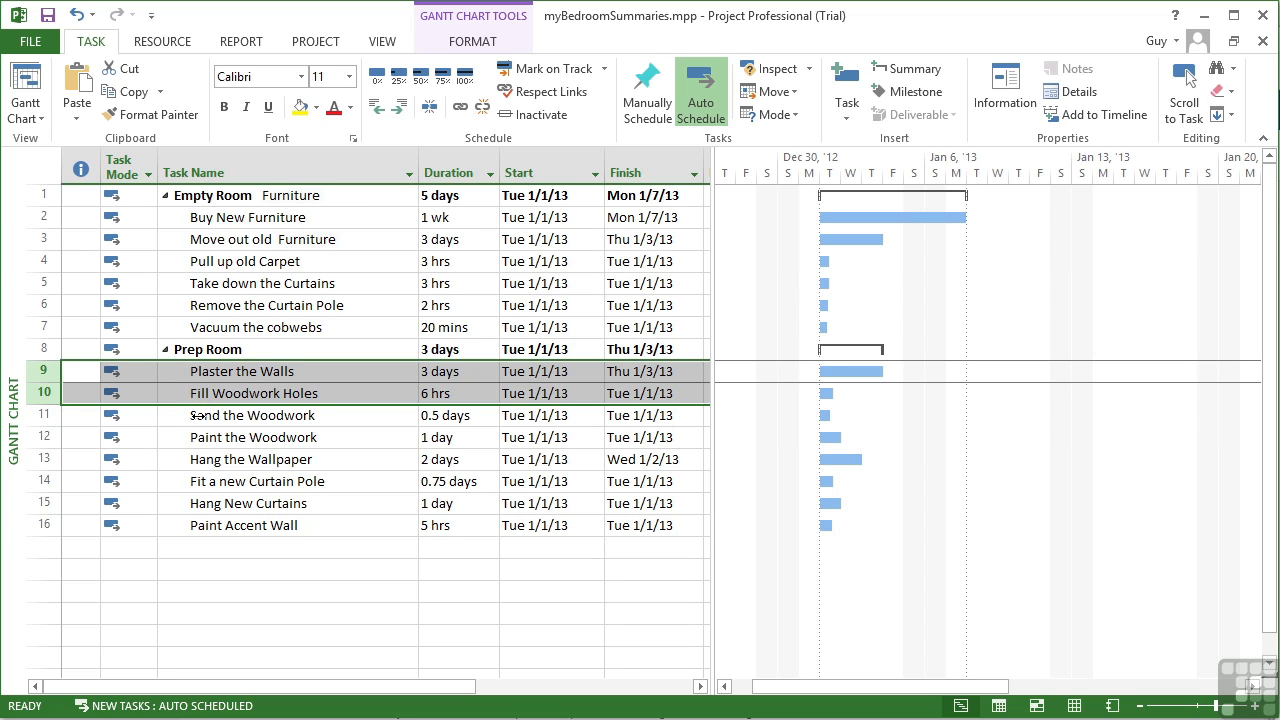
Review the Prep Room tasks, then place Paint Accent Wall right below Paint the Woodwork.
{"action": "left_click", "coordinate": [198, 415]}
{"action": "left_click", "coordinate": [205, 437]}
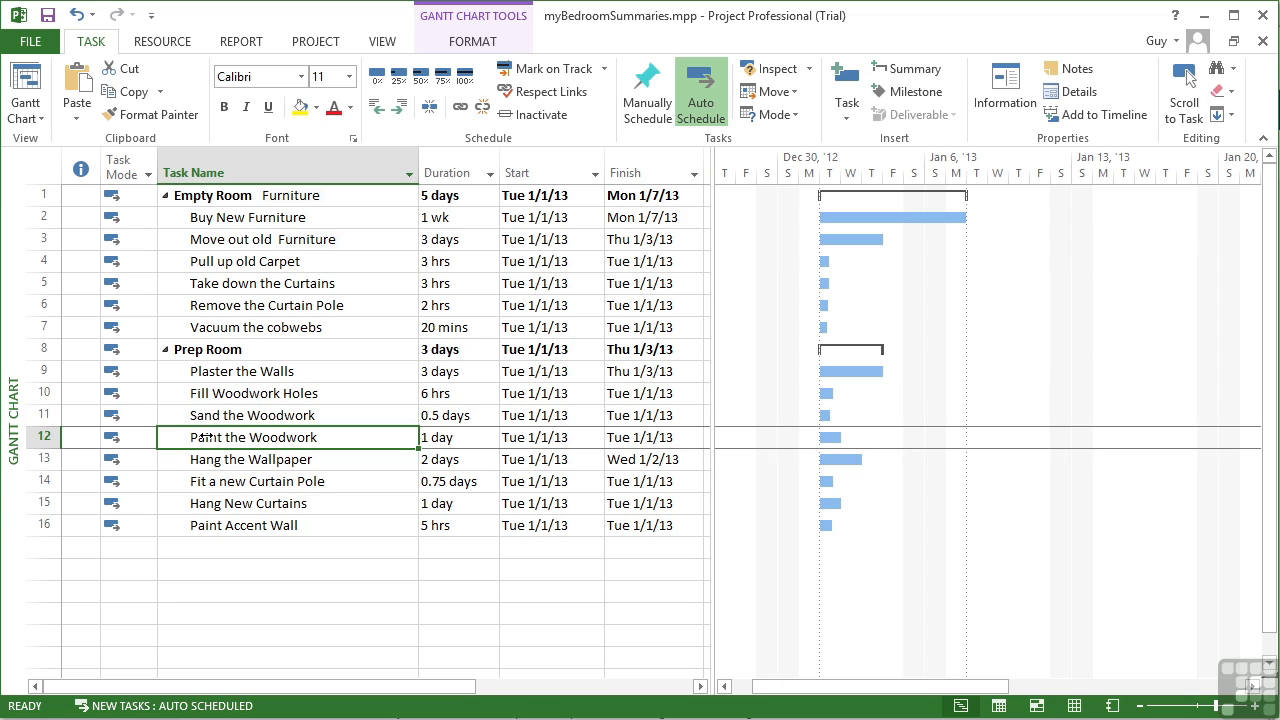
{"action": "left_click", "coordinate": [207, 460]}
{"action": "left_click", "coordinate": [204, 481]}
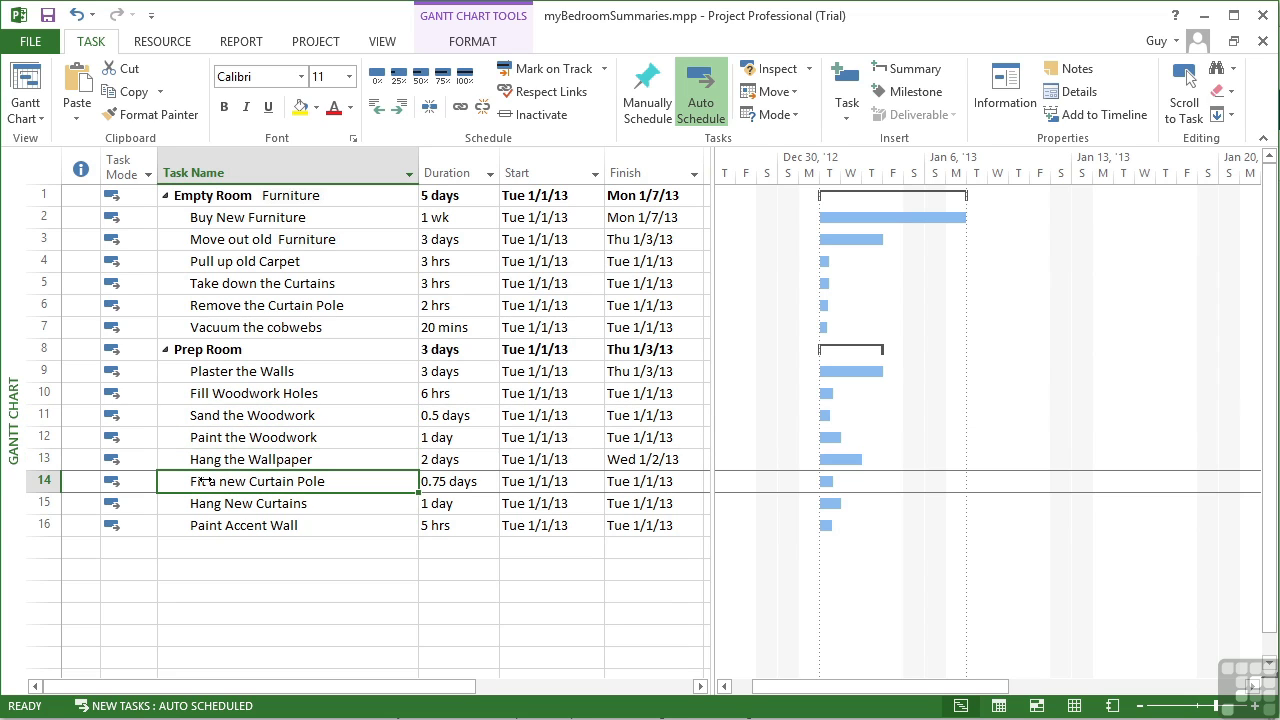
{"action": "left_click", "coordinate": [213, 503]}
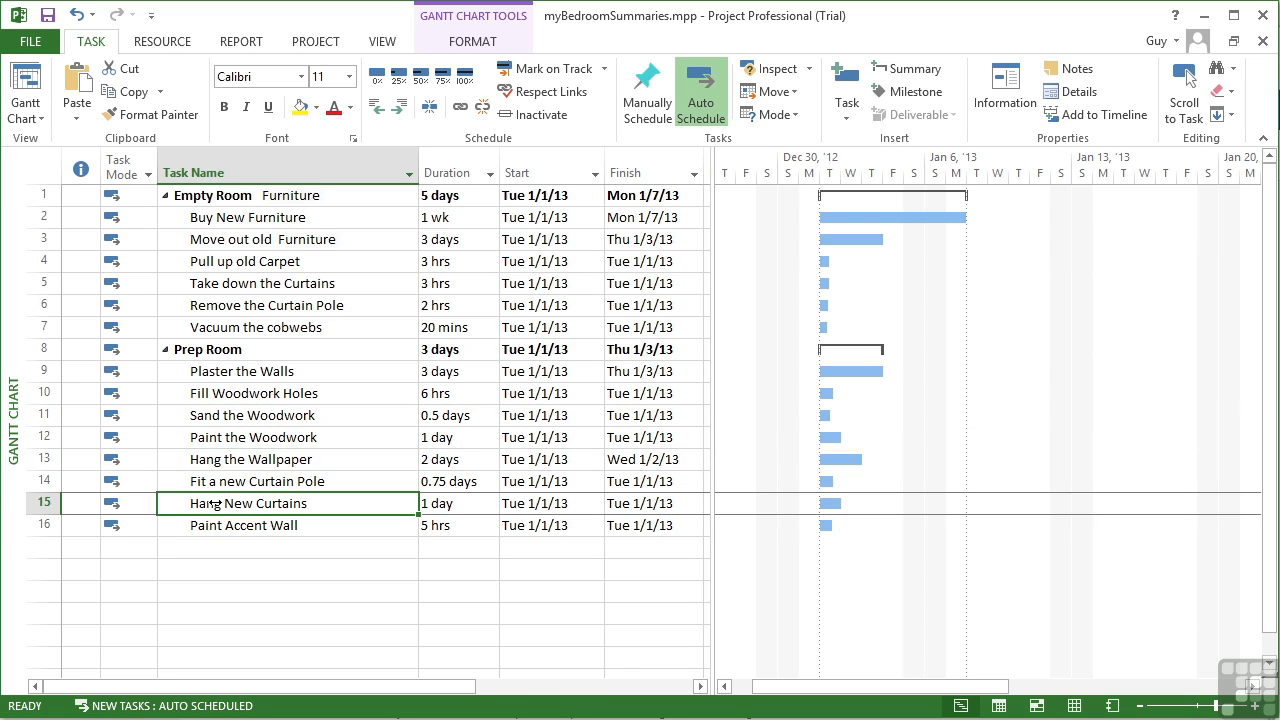
{"action": "left_click", "coordinate": [44, 525]}
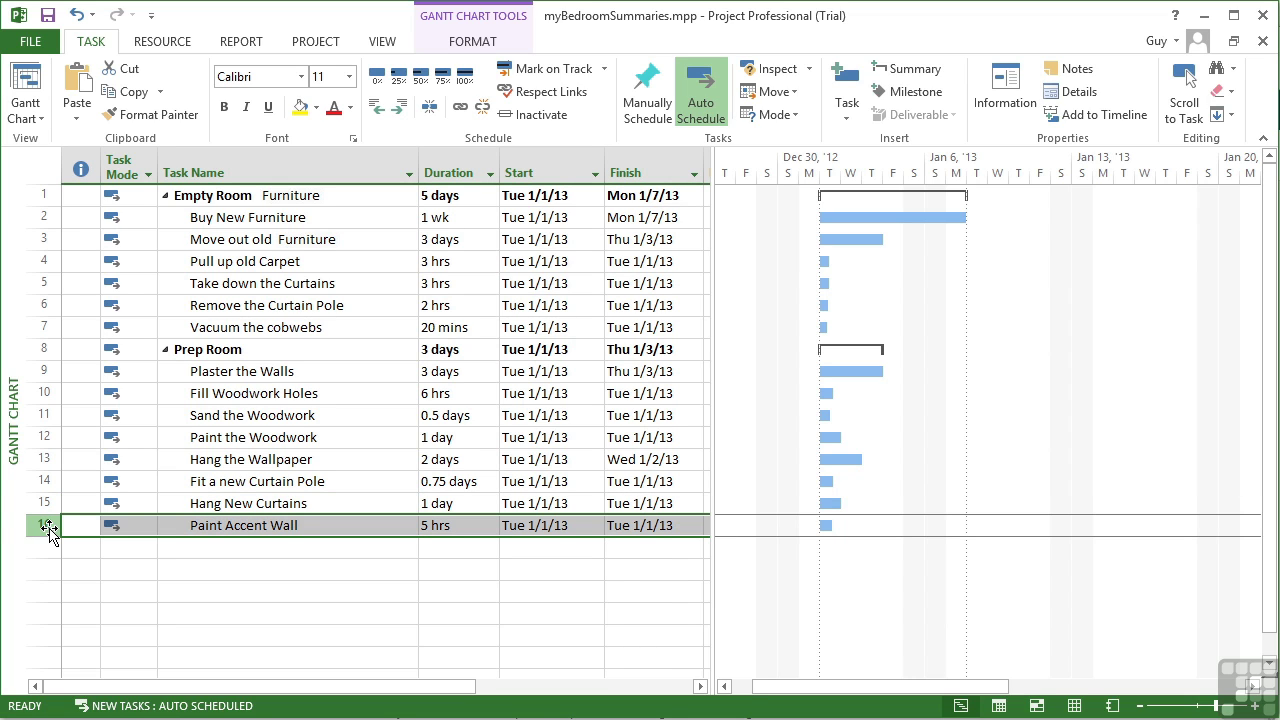
{"action": "left_click_drag", "start_coordinate": [48, 527], "coordinate": [47, 446]}
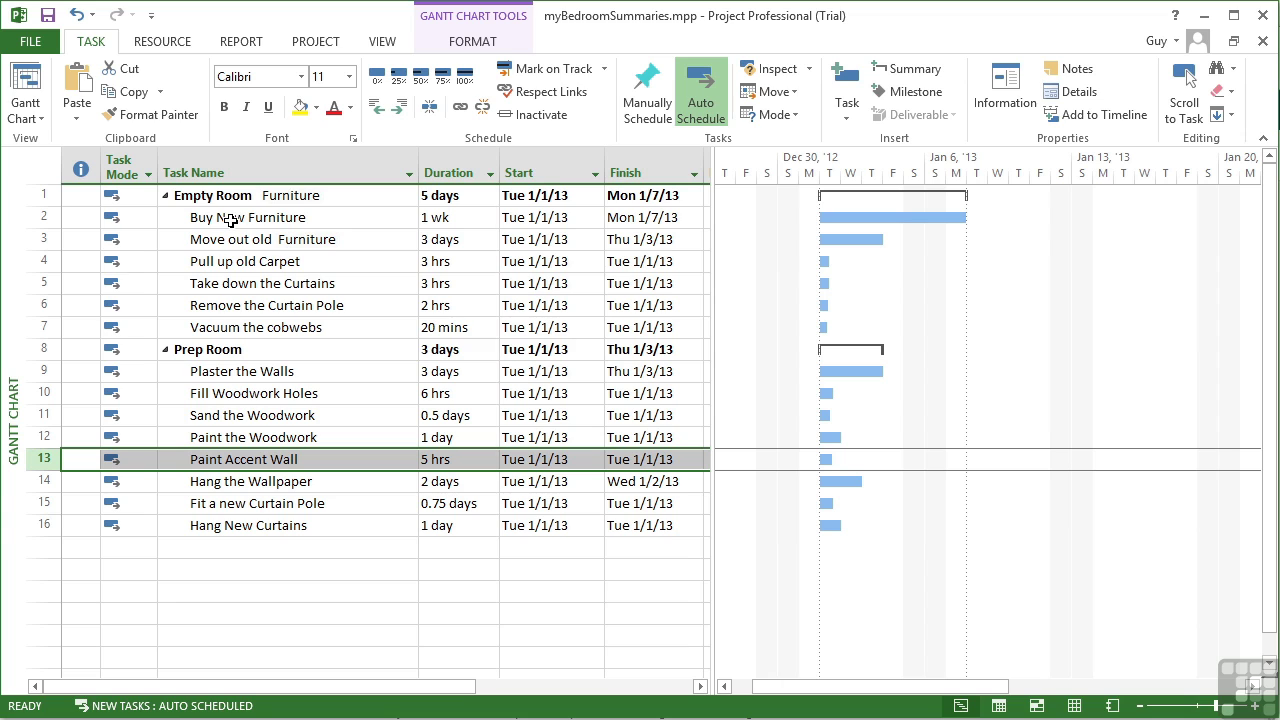
Move Buy New Furniture to the bottom of the list, making it task 16 under Prep Room.
{"action": "left_click", "coordinate": [50, 218]}
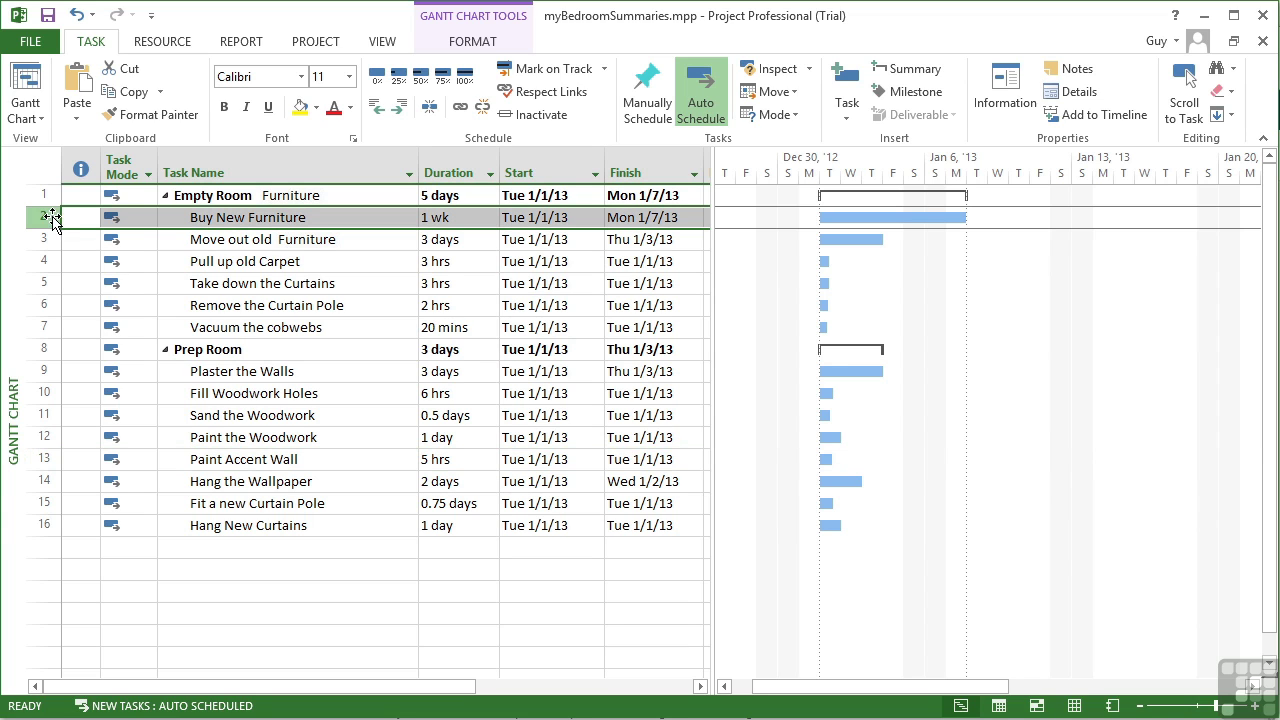
{"action": "left_click_drag", "start_coordinate": [49, 217], "coordinate": [50, 525]}
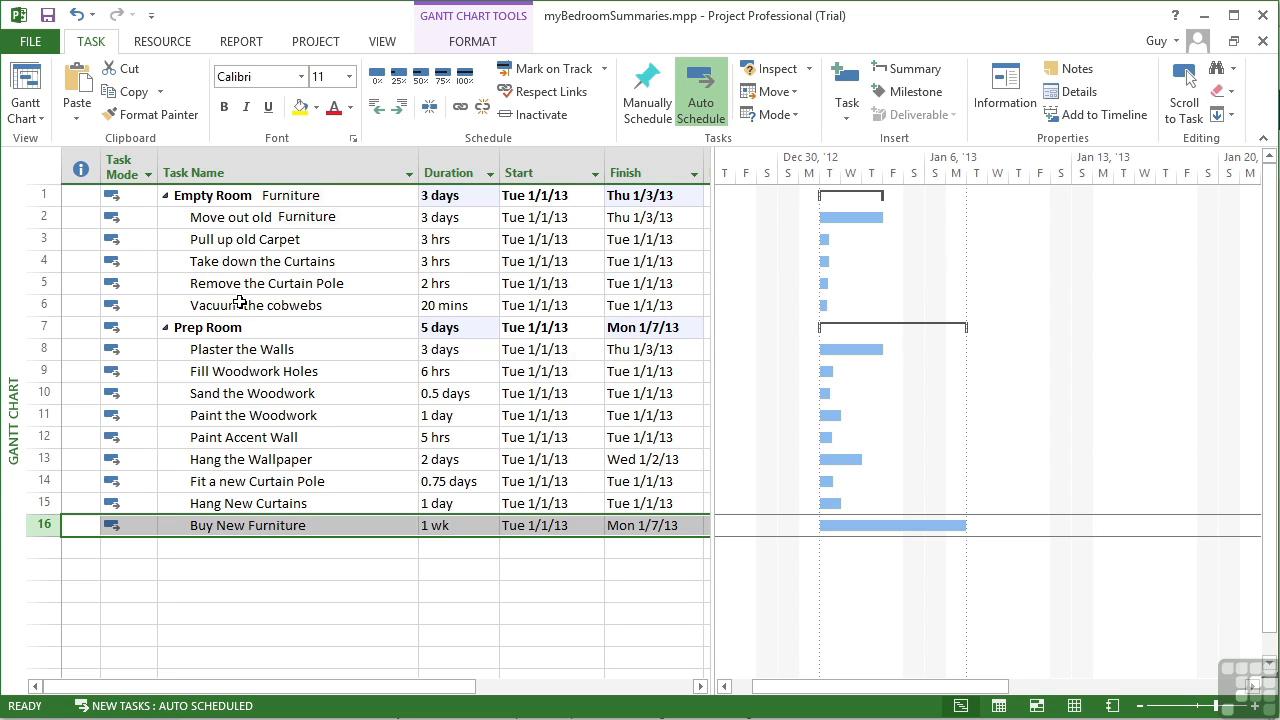
{"action": "left_click", "coordinate": [186, 308]}
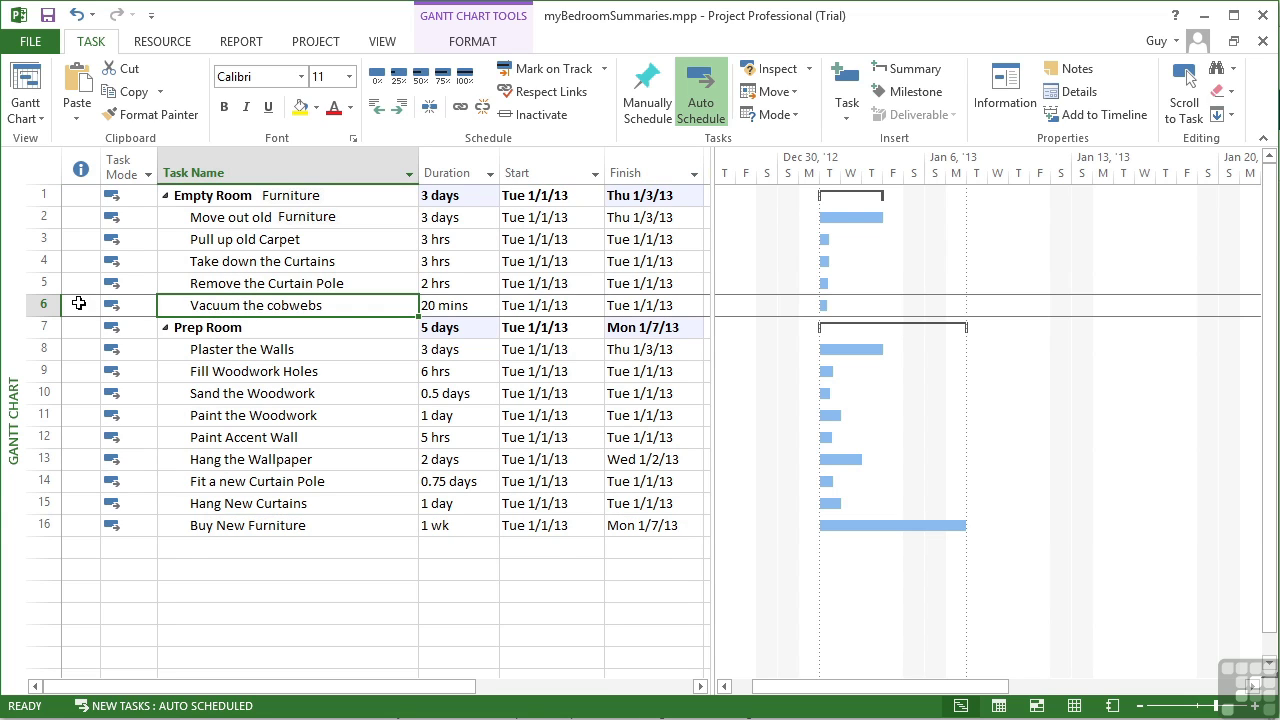
Insert a 'Measure the Room' task of 2.5 h duration above Vacuum the cobwebs.
{"action": "left_click", "coordinate": [44, 305]}
{"action": "right_click", "coordinate": [54, 308]}
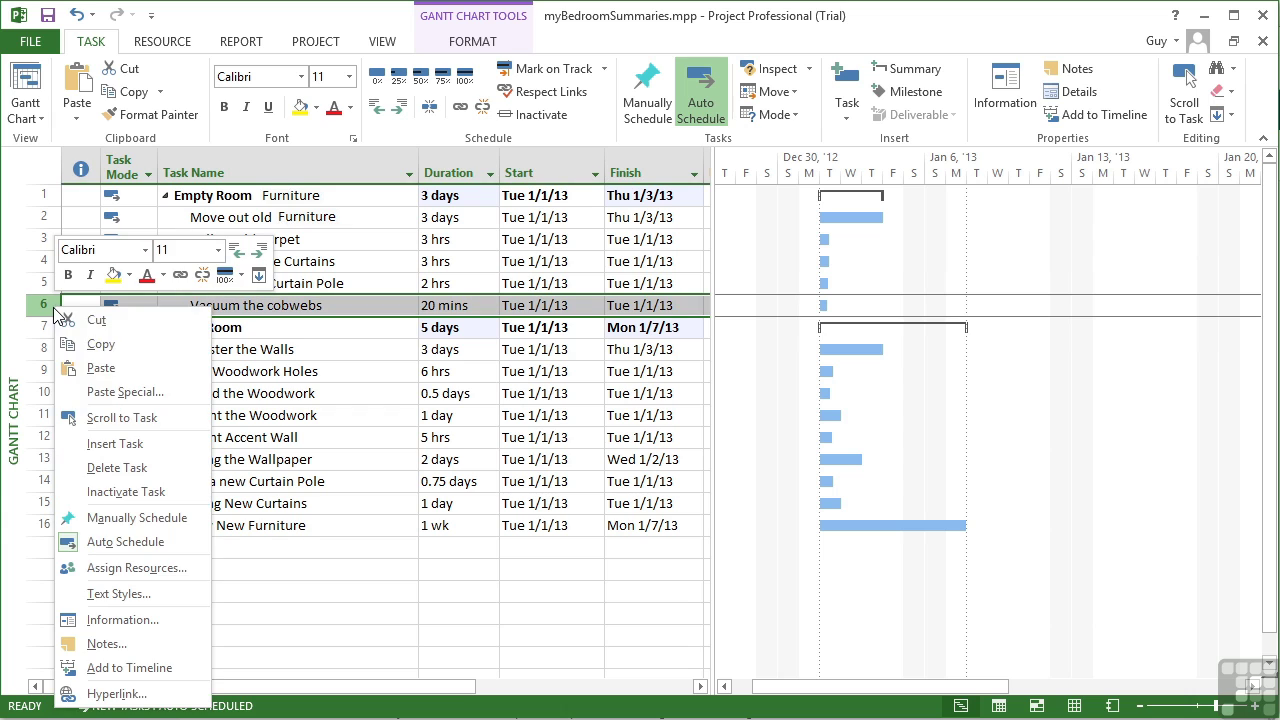
{"action": "left_click", "coordinate": [140, 444]}
{"action": "type", "text": "Me"}
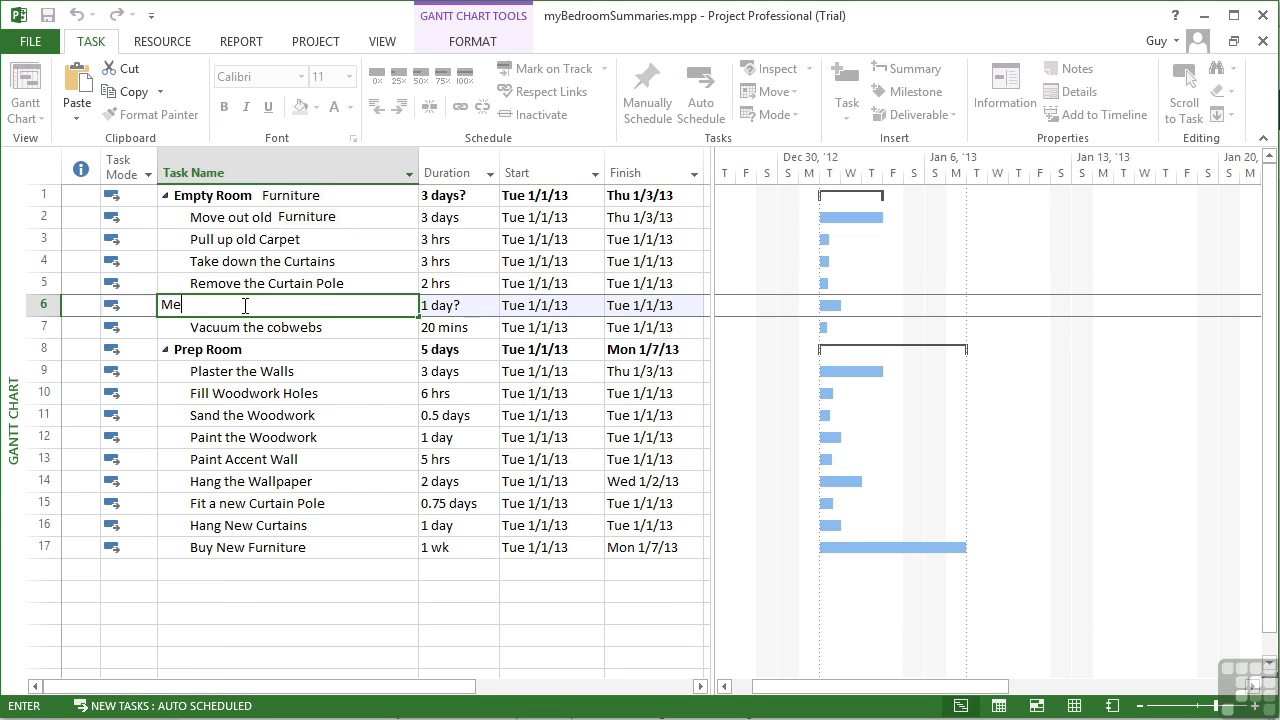
{"action": "type", "text": "asure the Room"}
{"action": "key", "text": "Tab"}
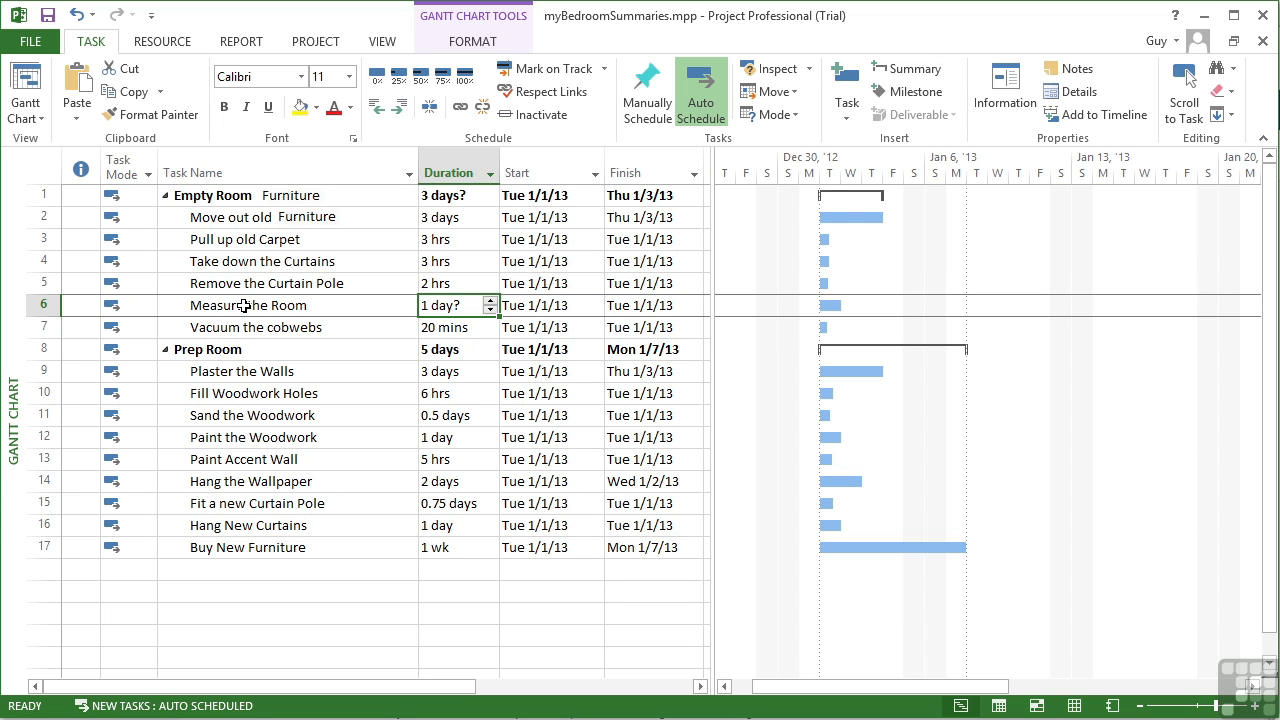
{"action": "type", "text": "2.5 "}
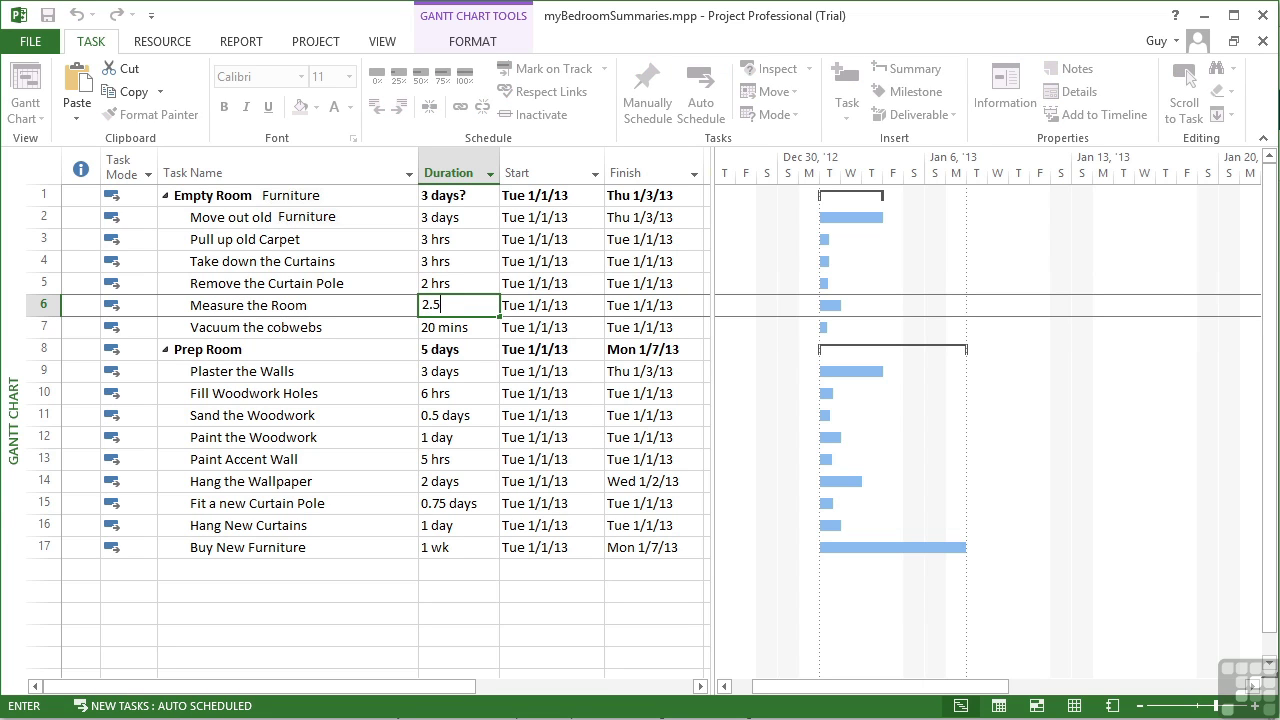
{"action": "type", "text": "h"}
{"action": "key", "text": "Tab"}
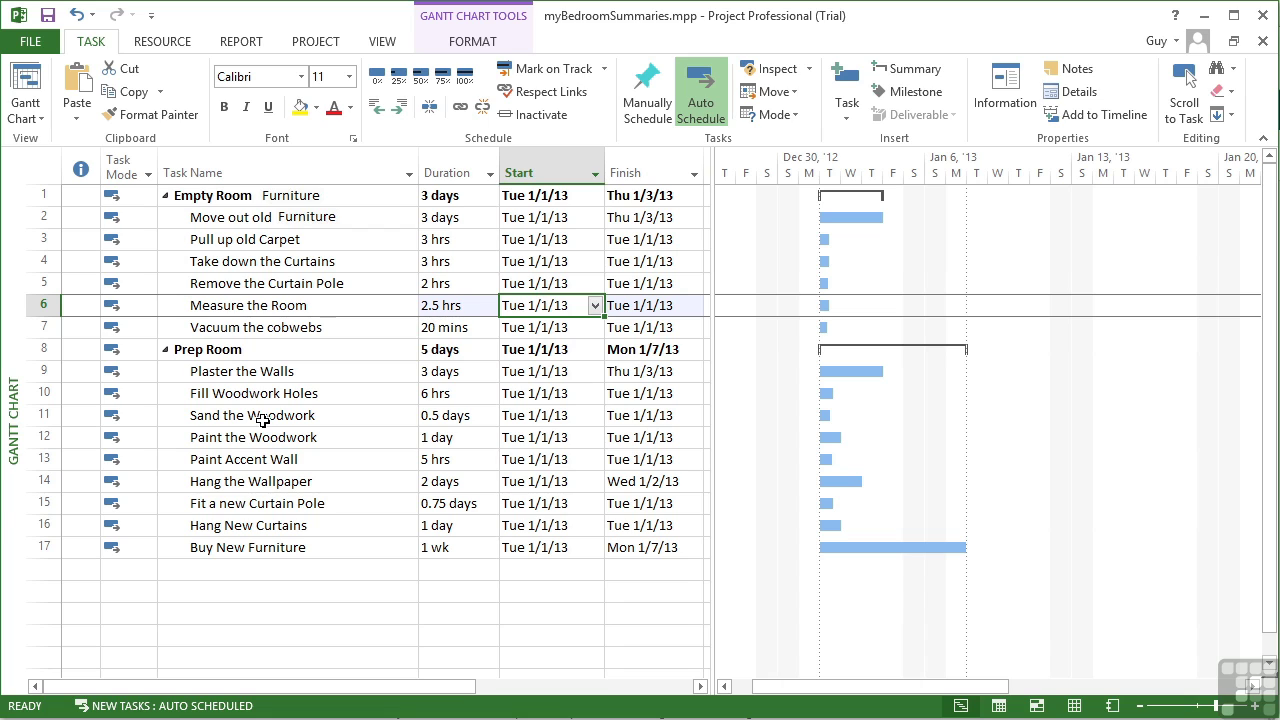
{"action": "left_click", "coordinate": [50, 415]}
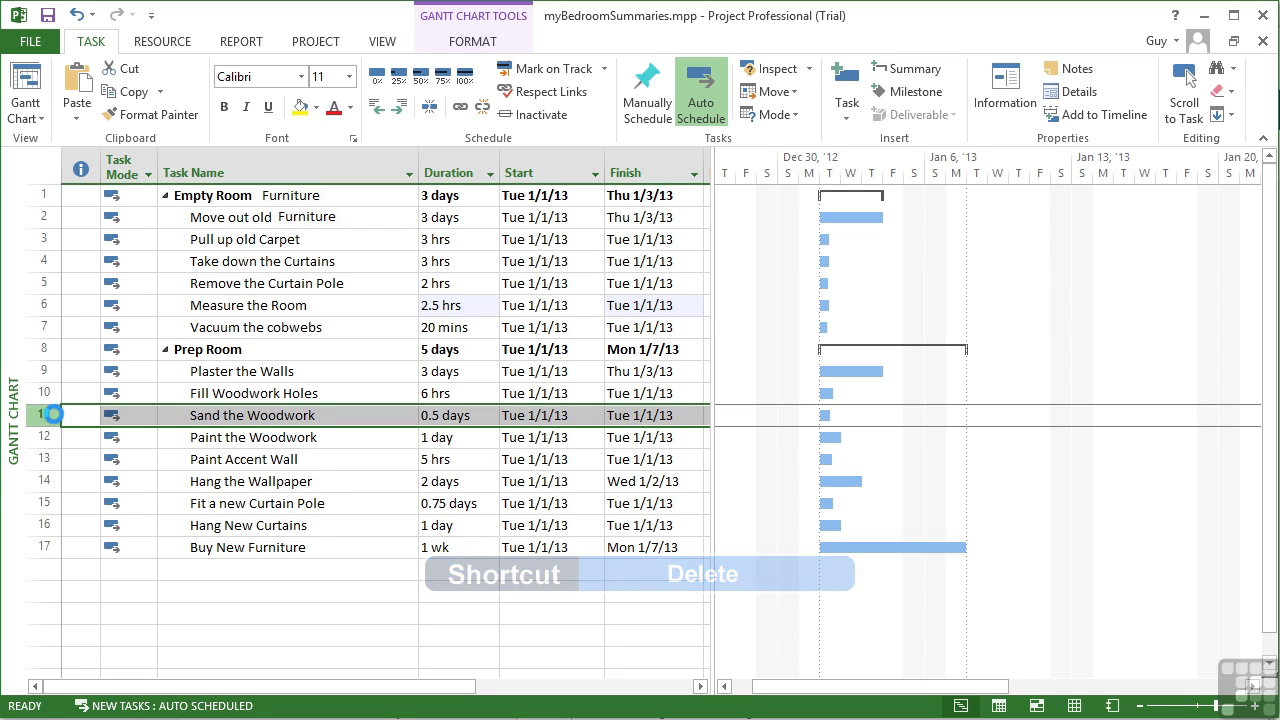
{"action": "key", "text": "Delete"}
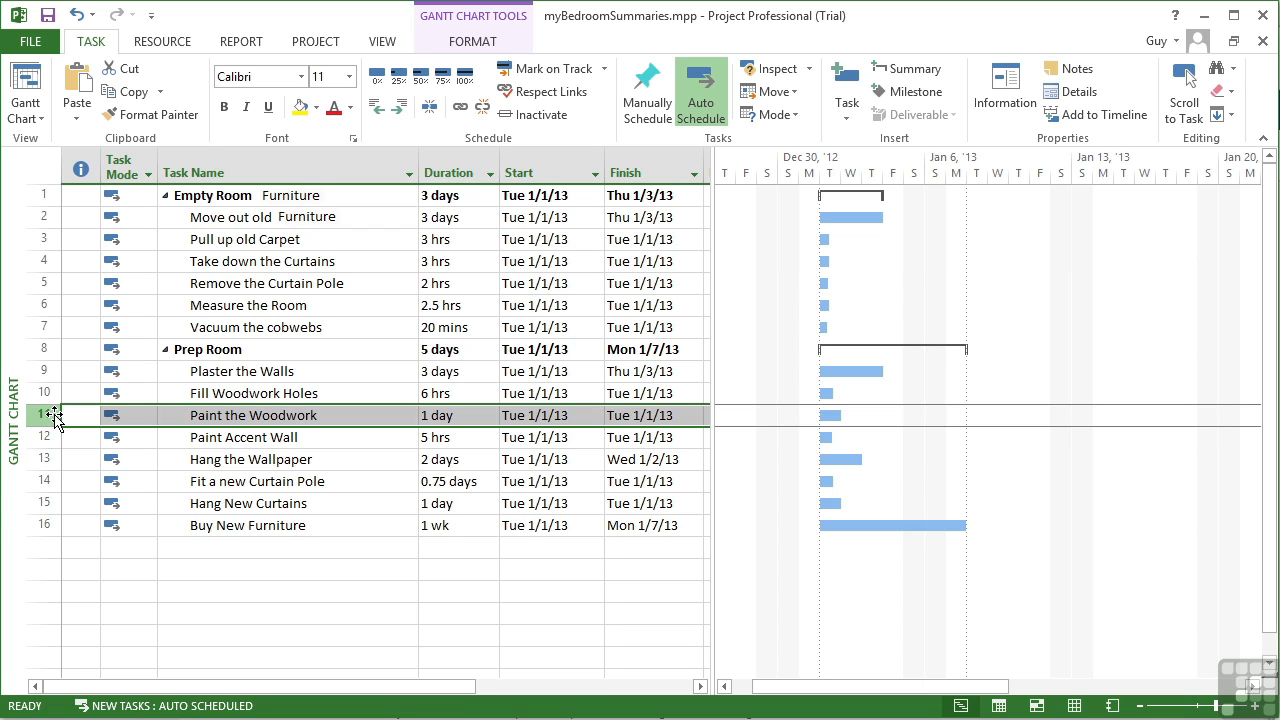
{"action": "right_click", "coordinate": [53, 418]}
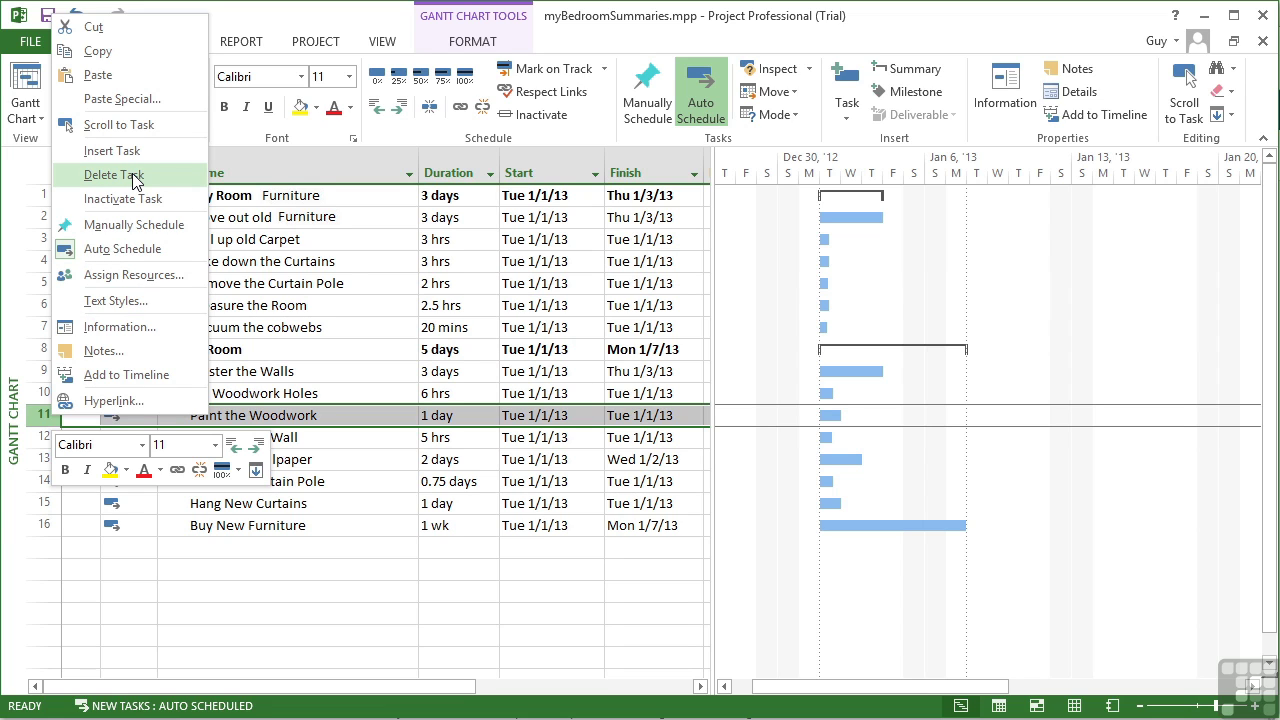
{"action": "left_click", "coordinate": [237, 418]}
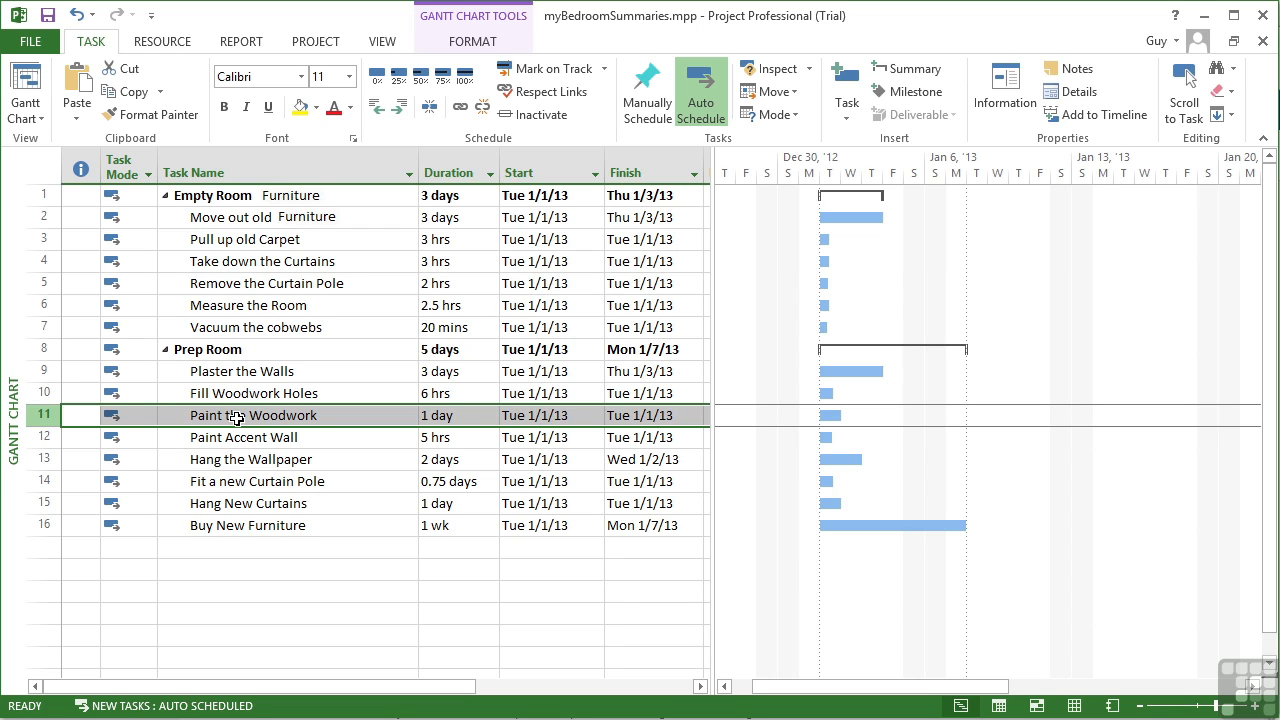
{"action": "left_click", "coordinate": [75, 15]}
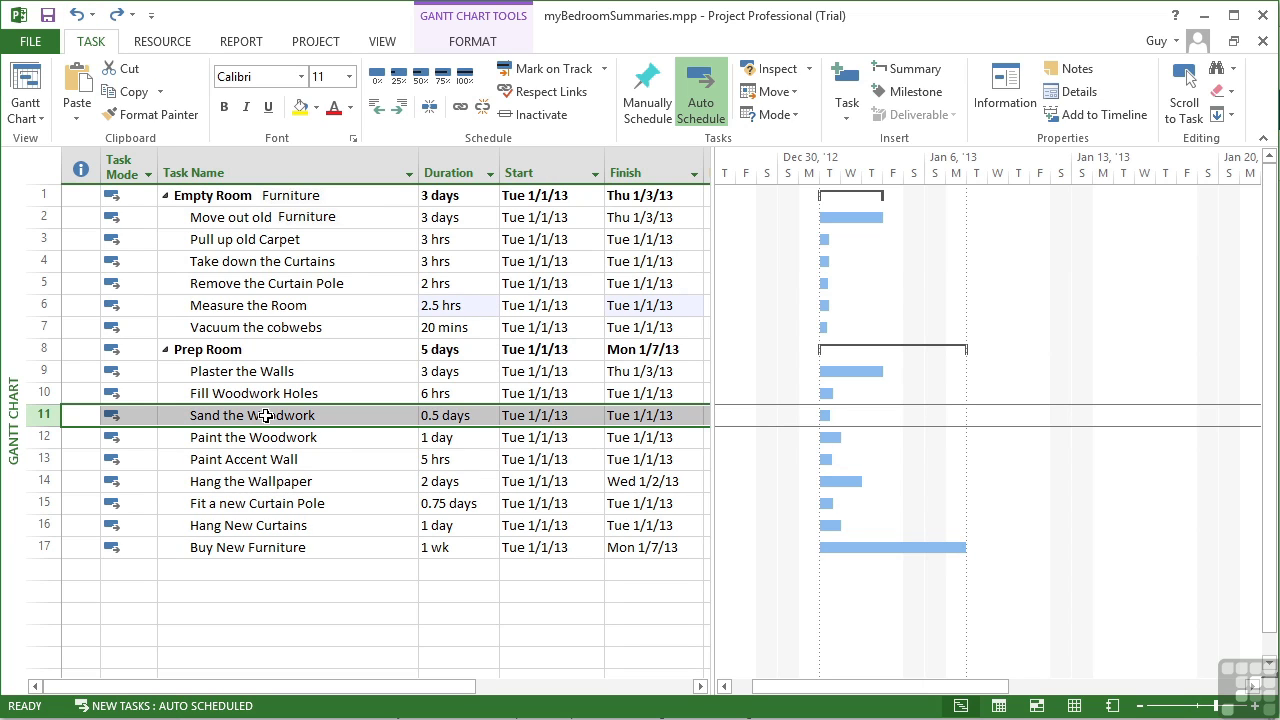